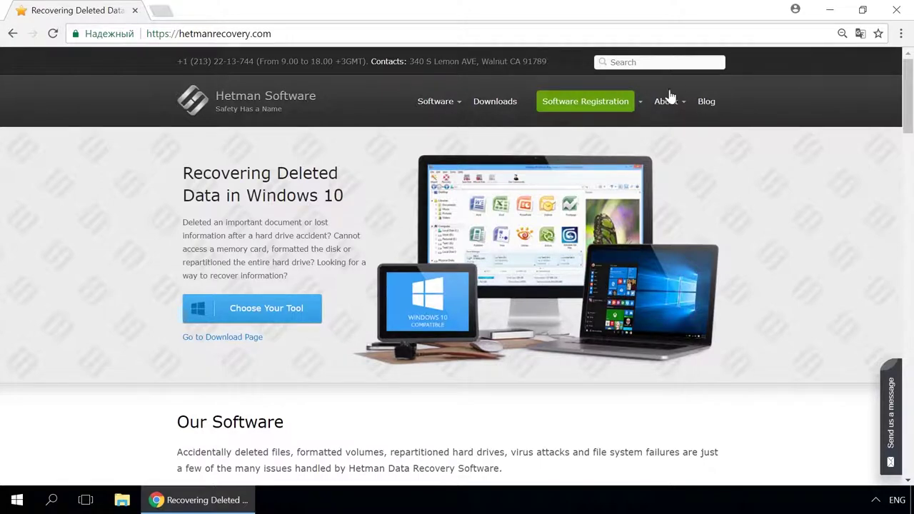
- Go from the Partition Recovery page to the Hetman blog and scroll through its articles
click(443, 143)
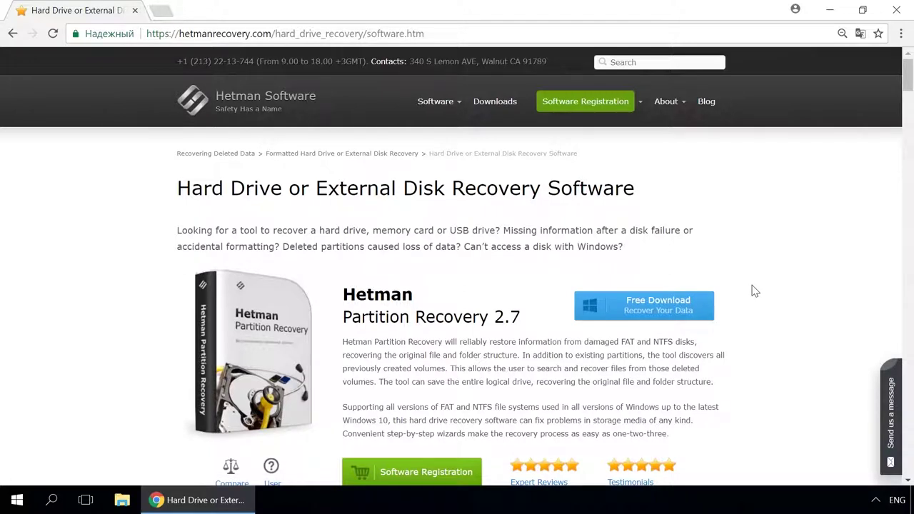
click(705, 102)
scroll(477, 226, down, 1)
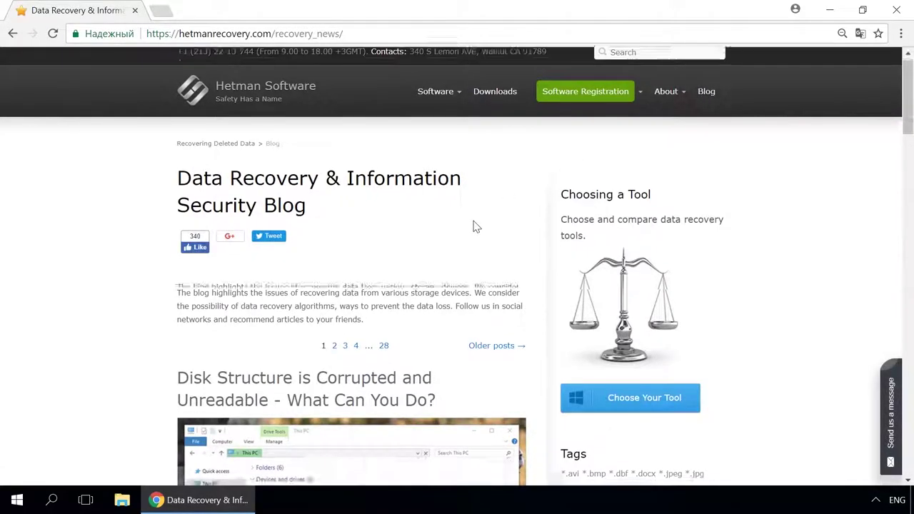
scroll(477, 226, down, 3)
scroll(477, 227, down, 4)
scroll(477, 226, down, 4)
scroll(473, 226, down, 5)
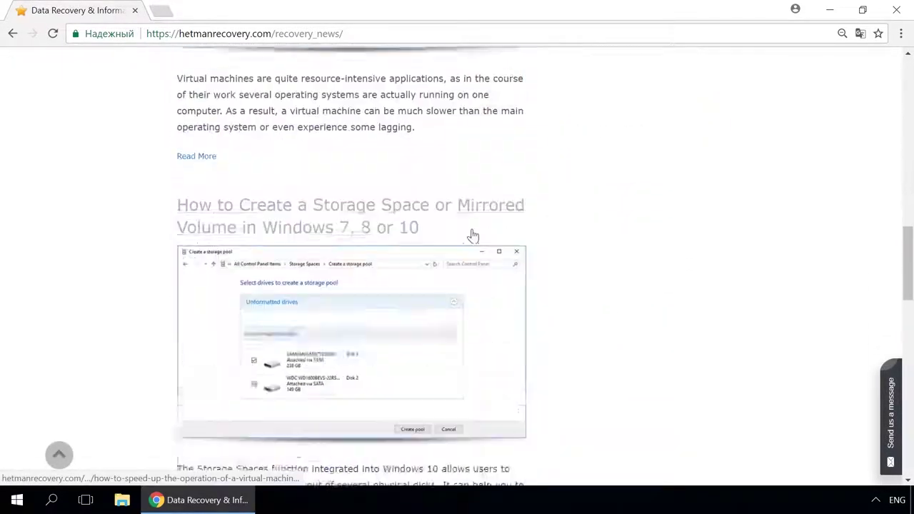
- Read the Storage Space article and open the Send us a message form
click(453, 209)
scroll(450, 209, down, 1)
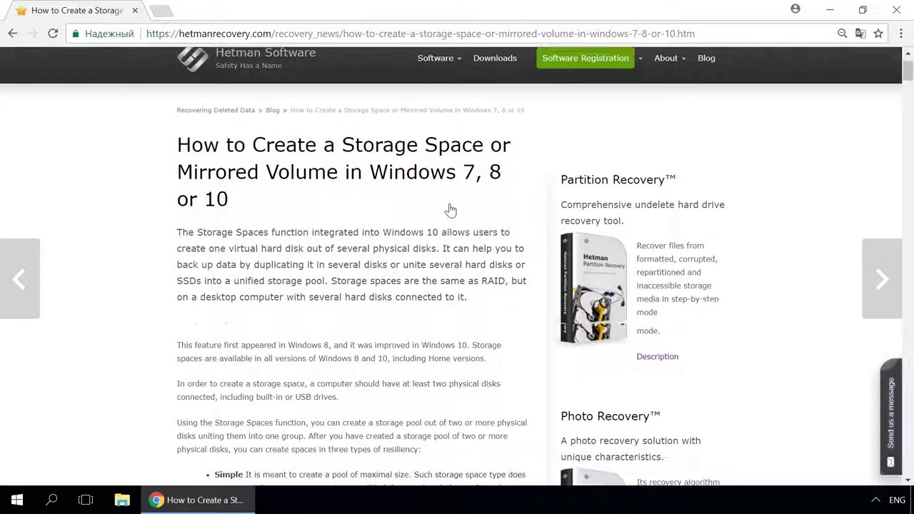
scroll(450, 210, down, 5)
scroll(450, 209, down, 3)
scroll(450, 210, down, 4)
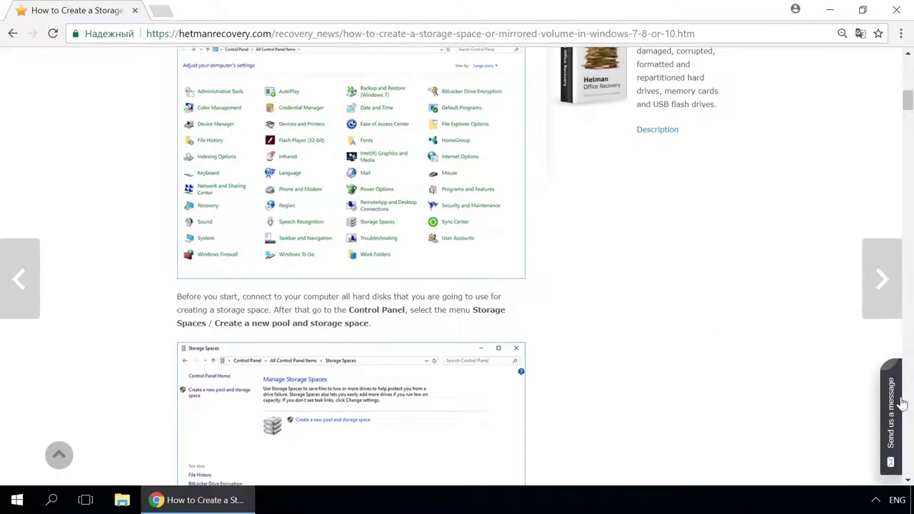
click(891, 402)
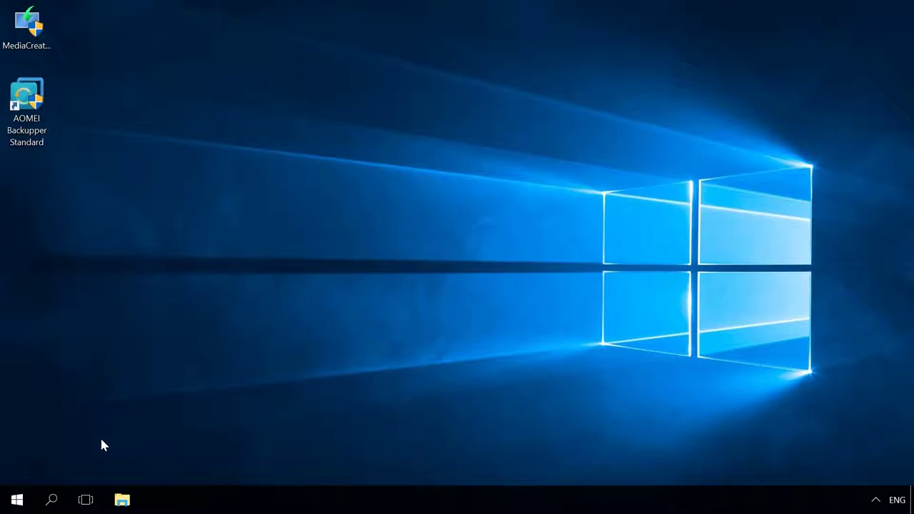
- Find Control Panel by searching 'conto', then reach System Image Backup via File History
click(52, 500)
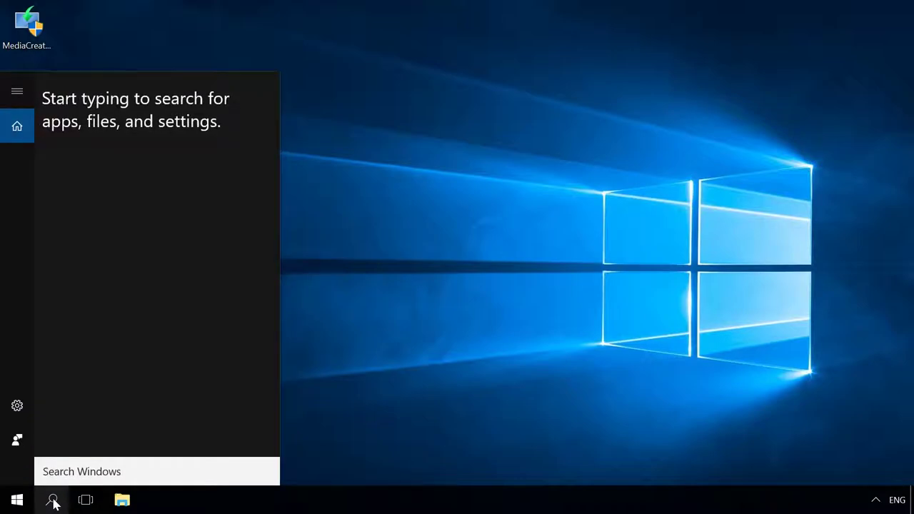
text(conto)
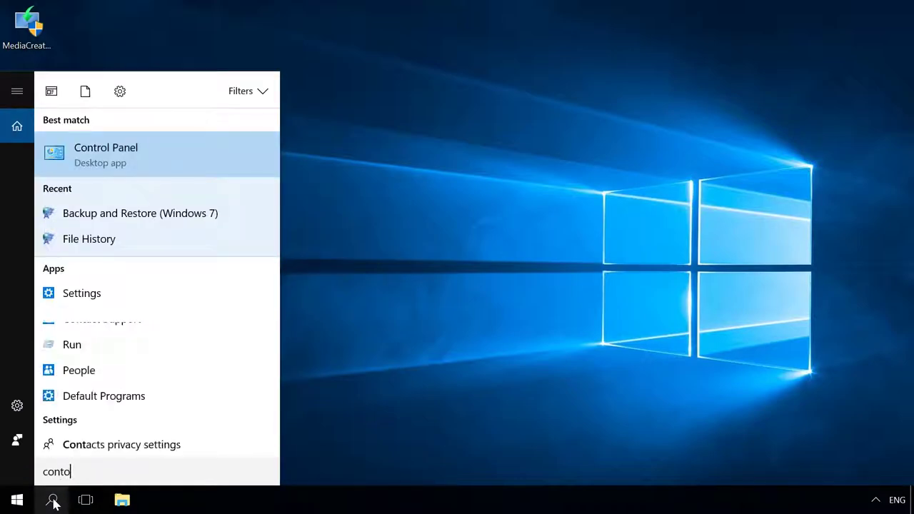
click(171, 159)
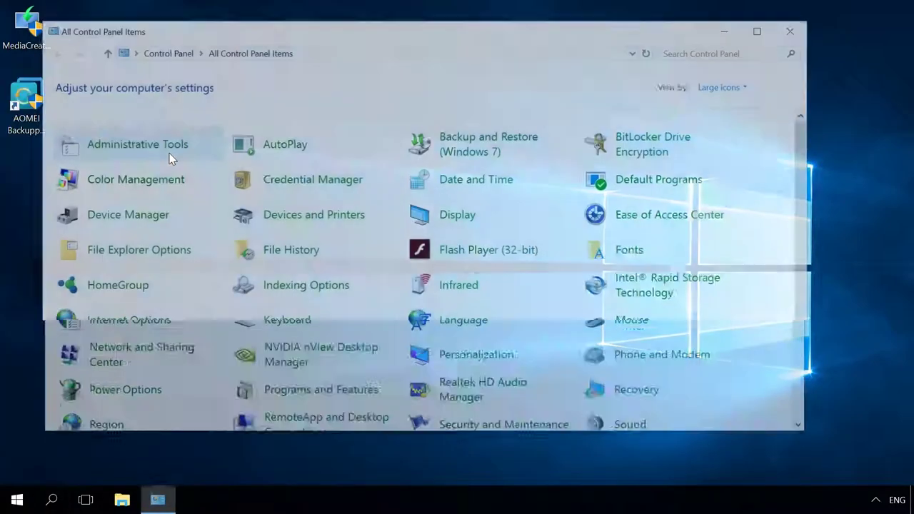
click(284, 251)
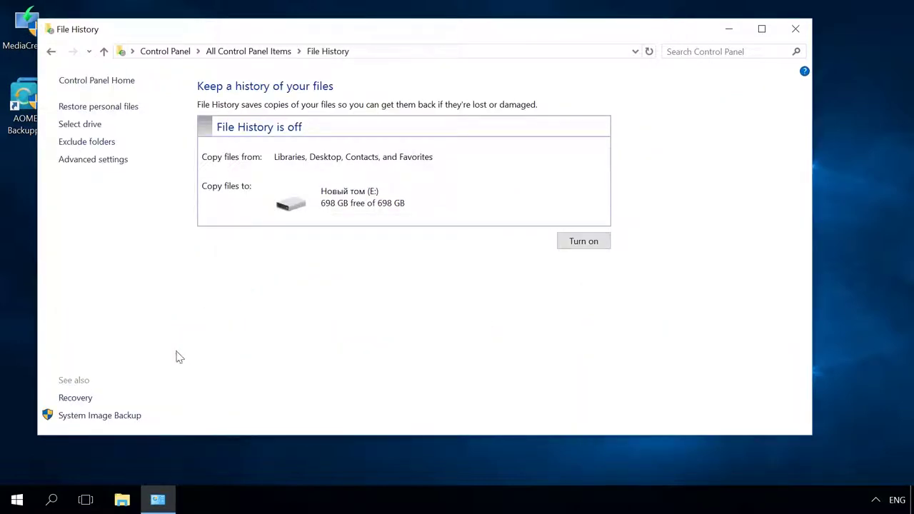
click(119, 415)
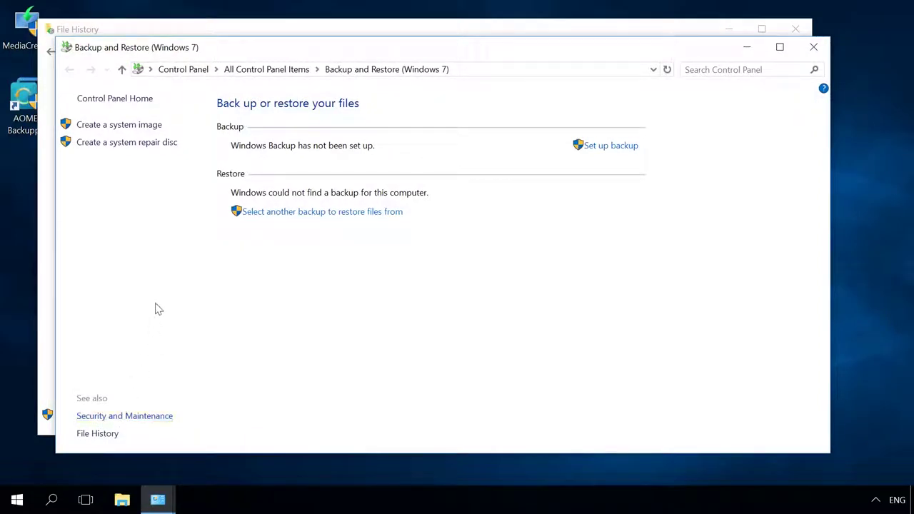
- Open Backup and Restore from the Start menu's Control Panel and launch Create a system image
click(128, 126)
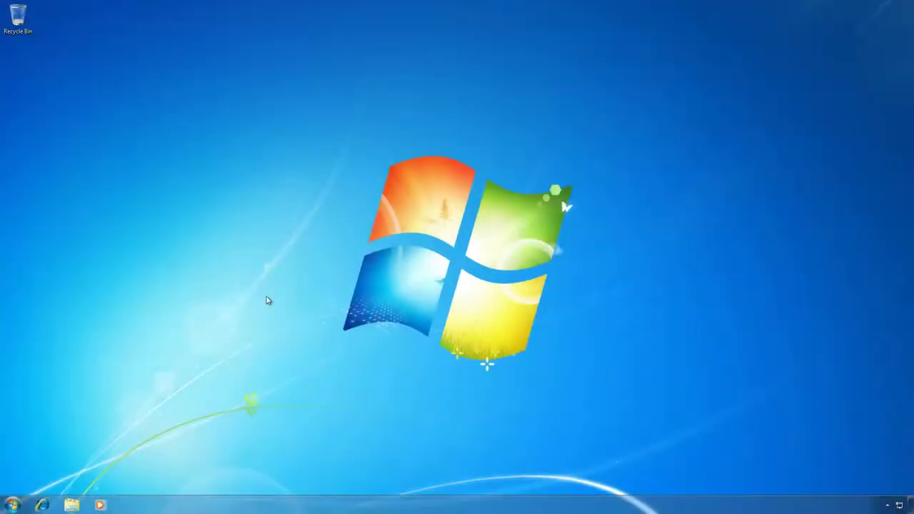
click(13, 505)
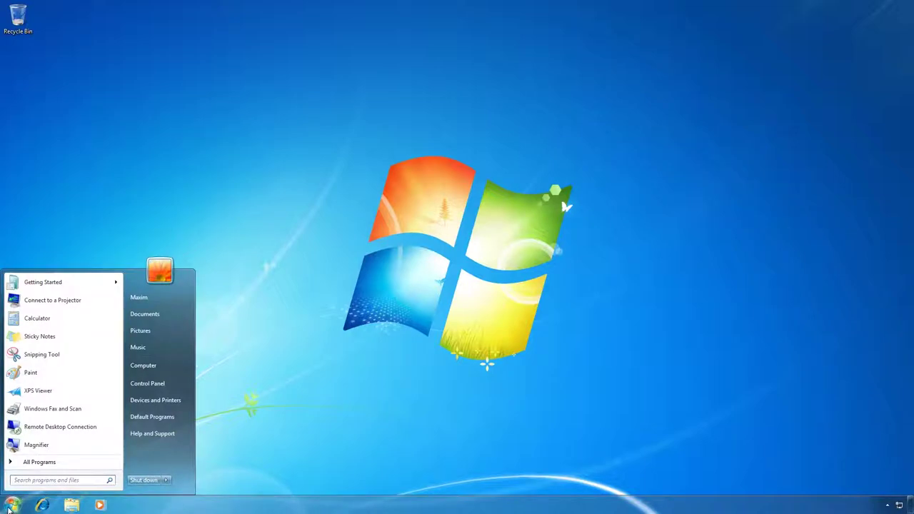
click(147, 386)
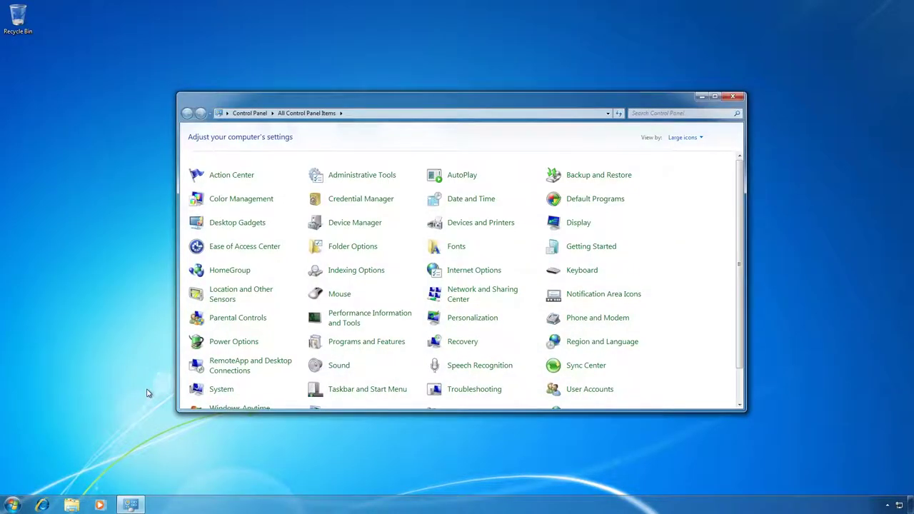
click(580, 178)
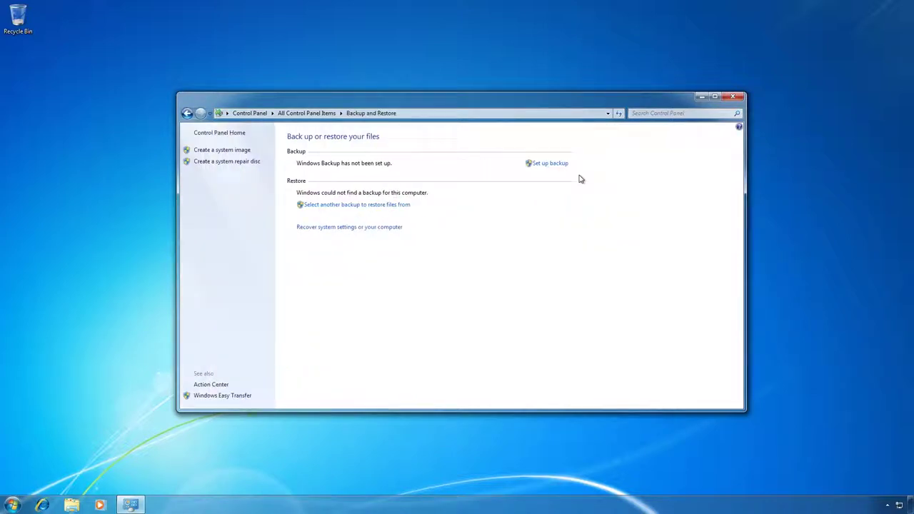
click(240, 152)
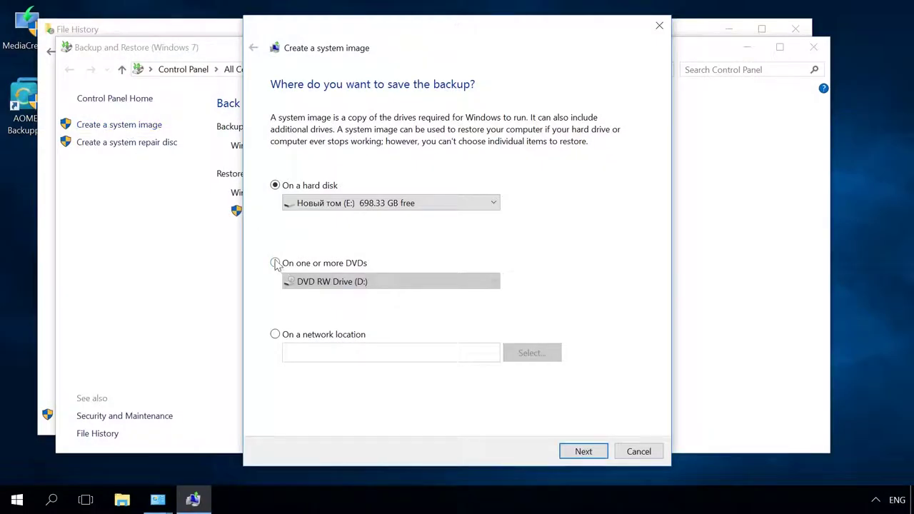
- Back up System (C:) to DVDs in DVD RW Drive (D:) and start the backup
click(275, 263)
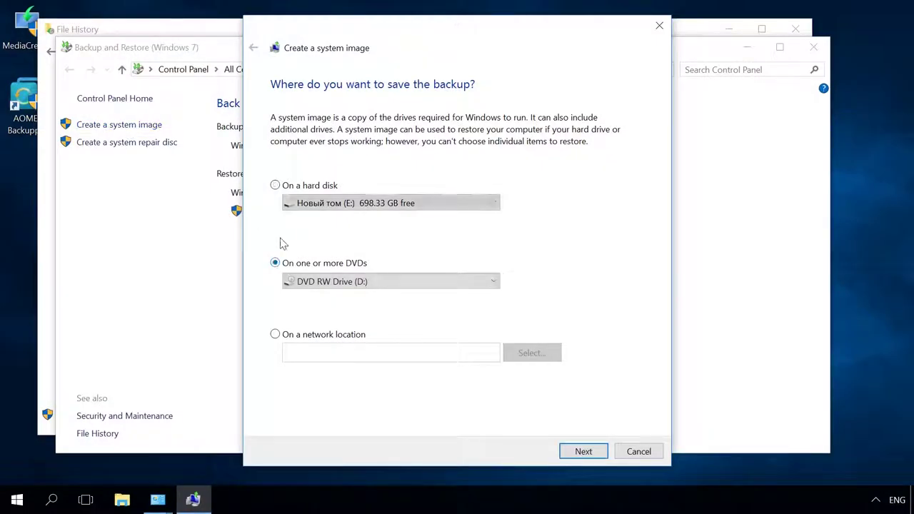
click(276, 185)
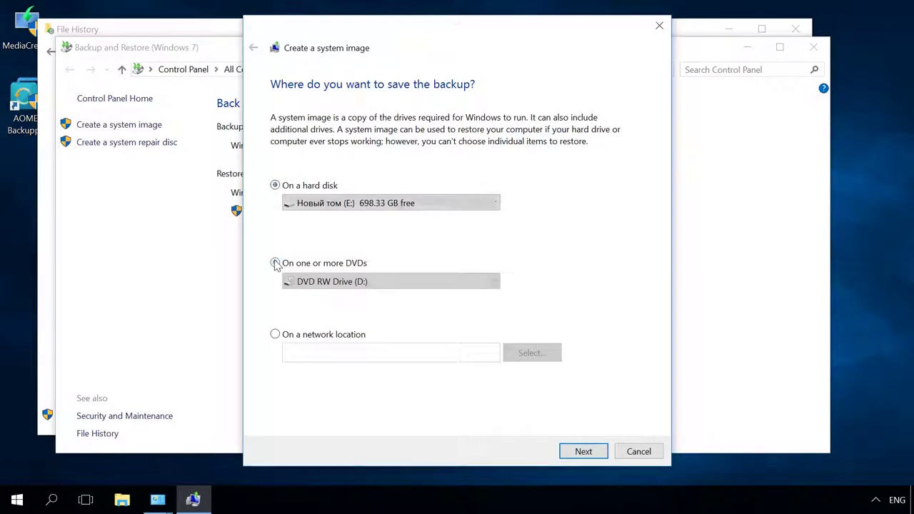
click(275, 263)
click(575, 452)
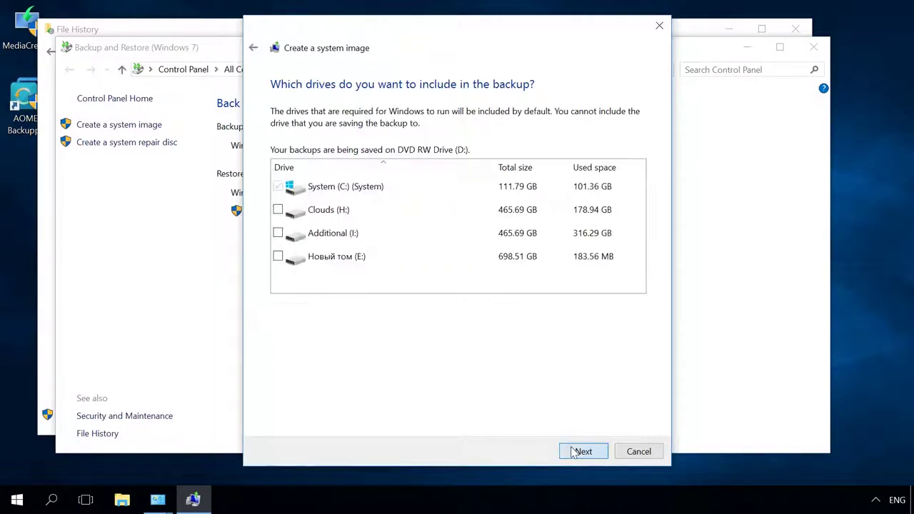
click(582, 451)
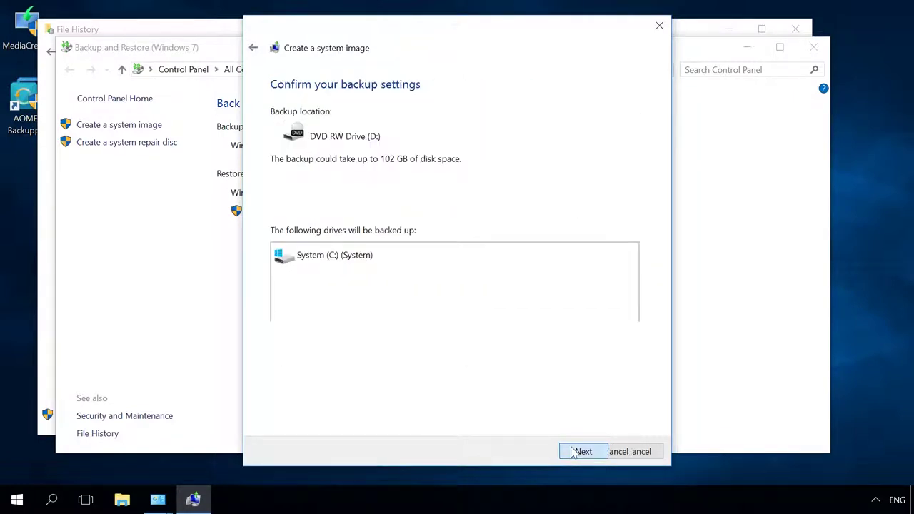
click(577, 452)
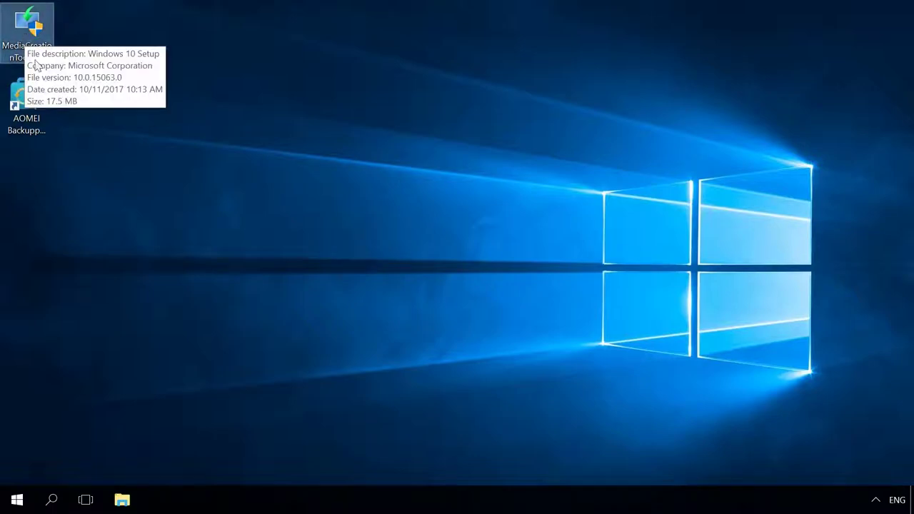
- Run the Media Creation Tool, accept the terms, and choose USB flash drive installation media
double_click(28, 32)
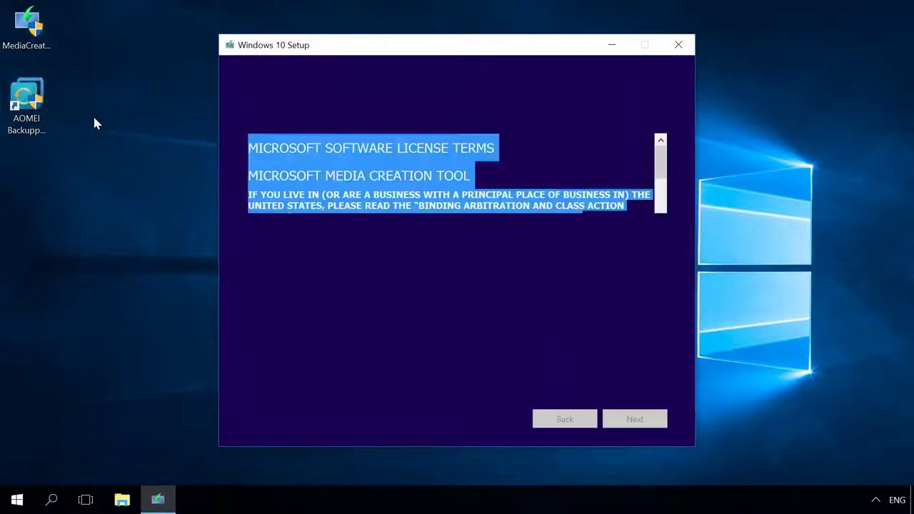
click(646, 419)
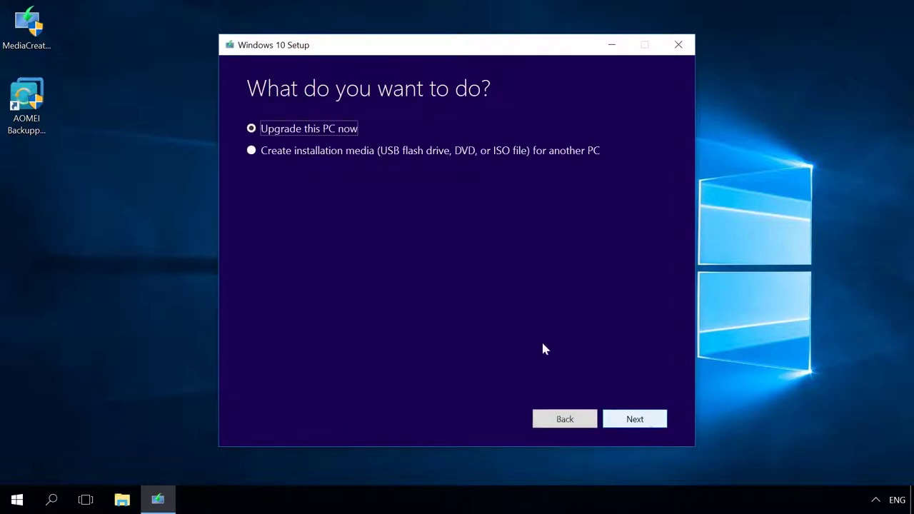
click(408, 153)
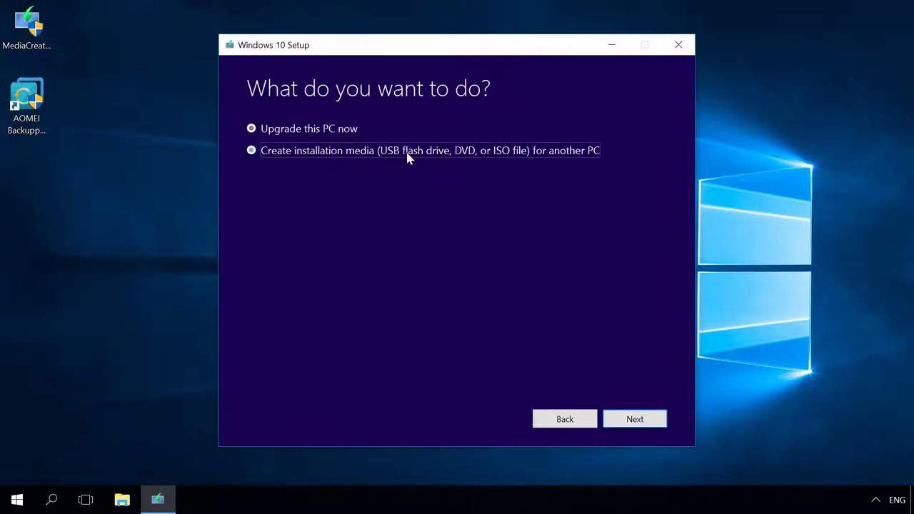
click(638, 422)
click(638, 424)
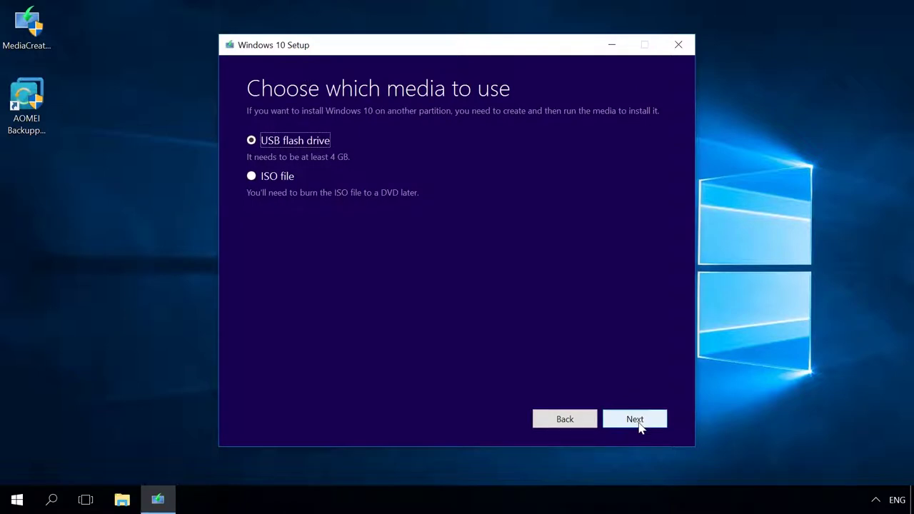
click(637, 422)
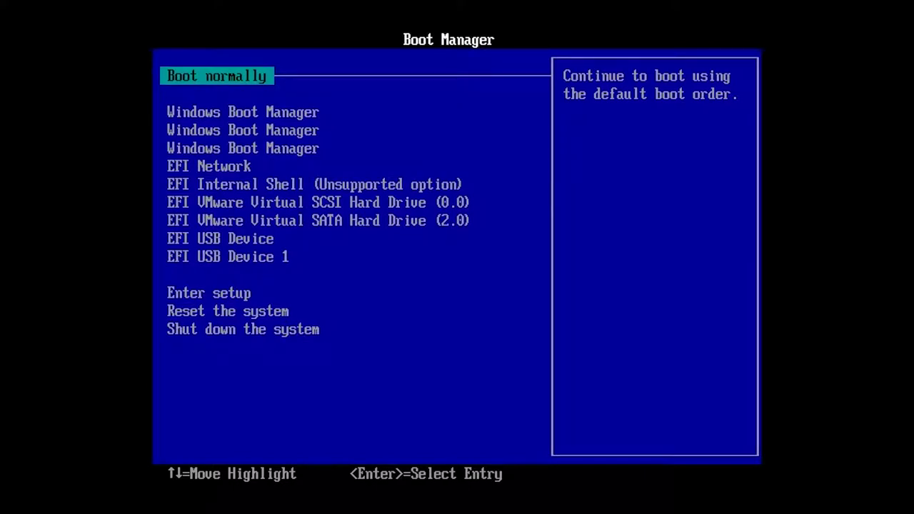
- Select EFI USB Device in Boot Manager and boot from it
key(Down)
key(Down)
key(Down)
key(Down)
key(Down)
key(Down)
key(Down)
key(Down)
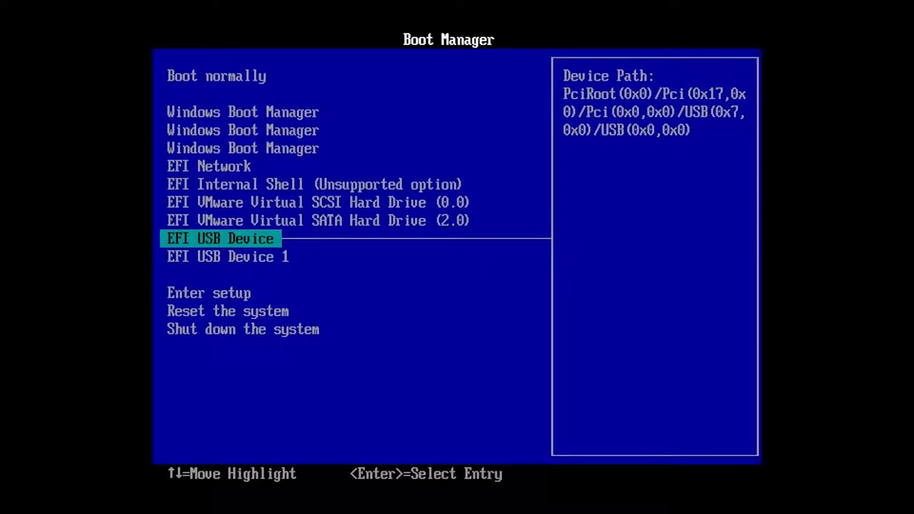
key(Return)
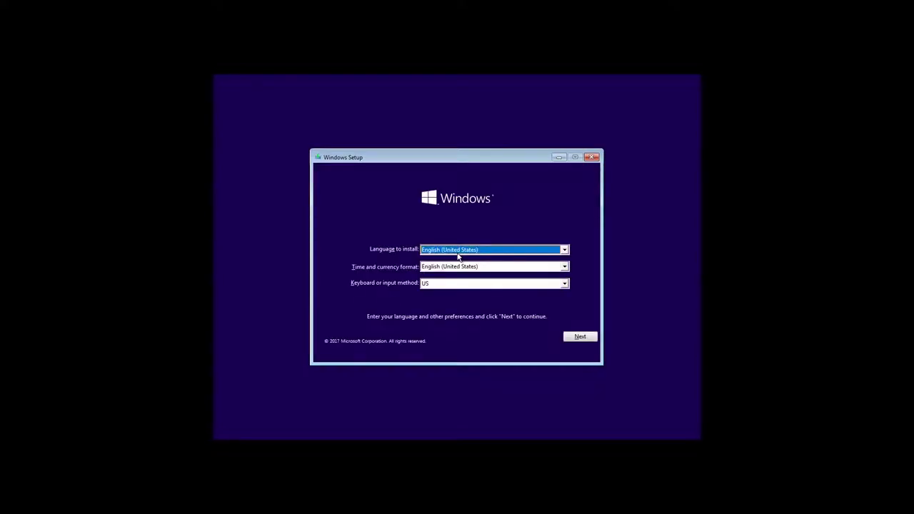
- Accept the language settings and open System Image Recovery for Windows 10 under Troubleshoot
click(578, 337)
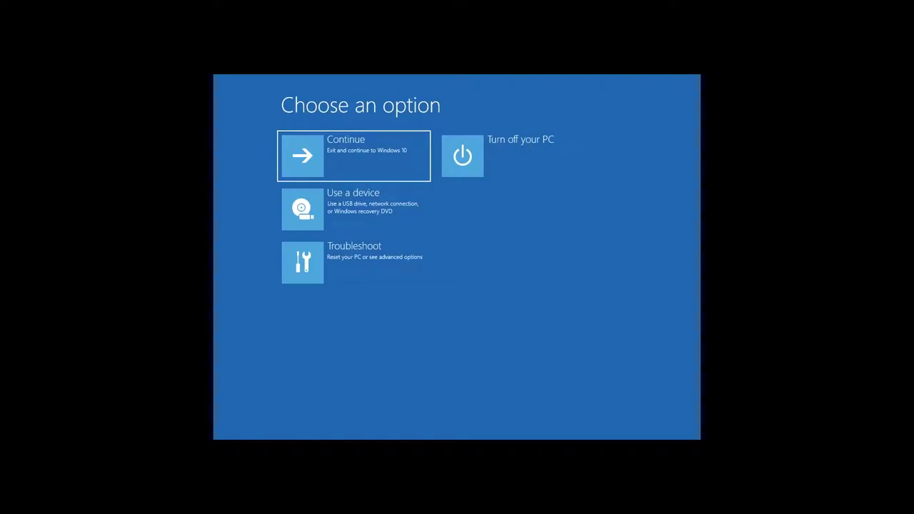
click(327, 268)
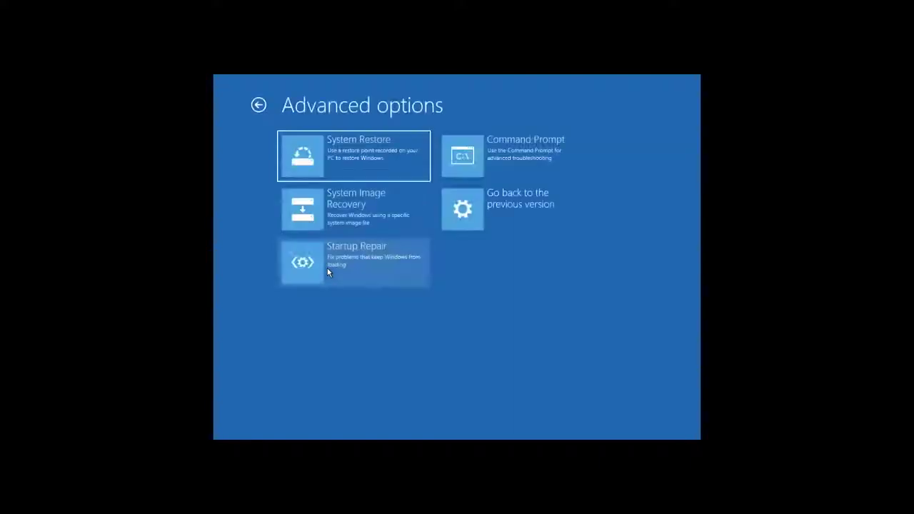
click(341, 220)
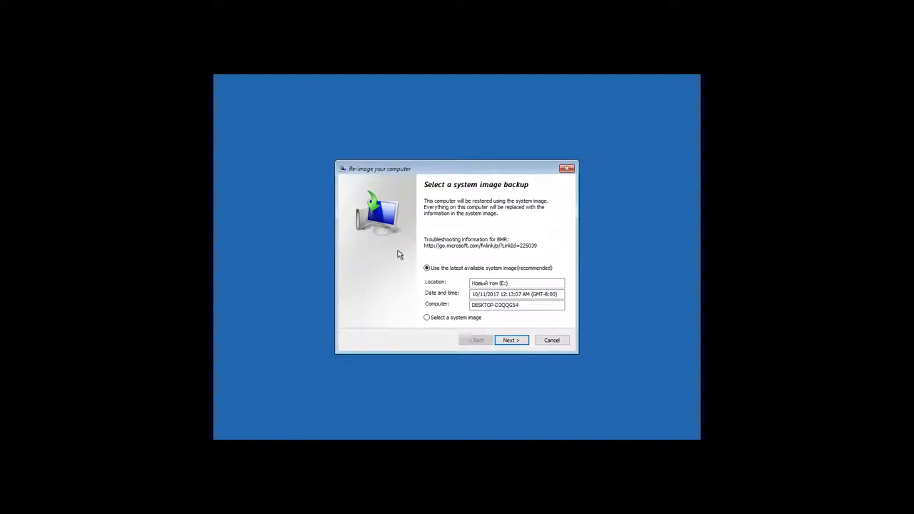
- Keep the latest system image and default restore options, finish, and confirm re-imaging
click(511, 340)
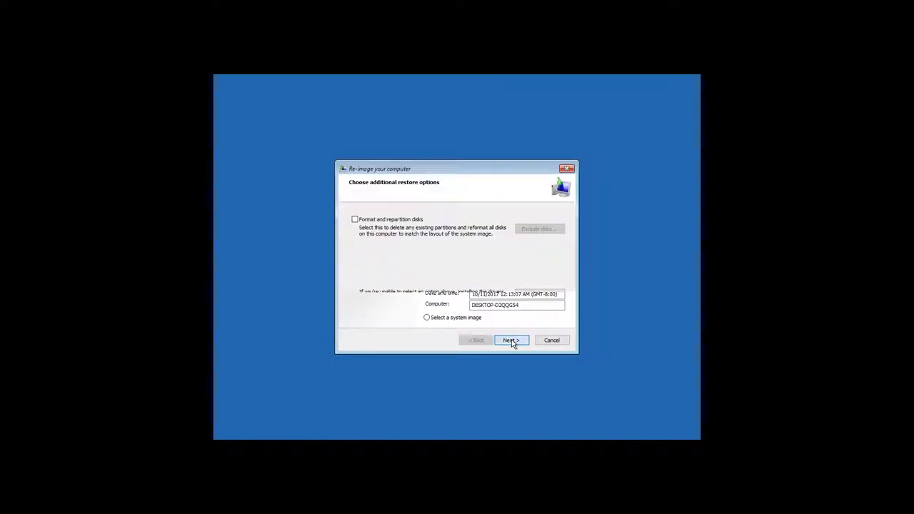
click(511, 340)
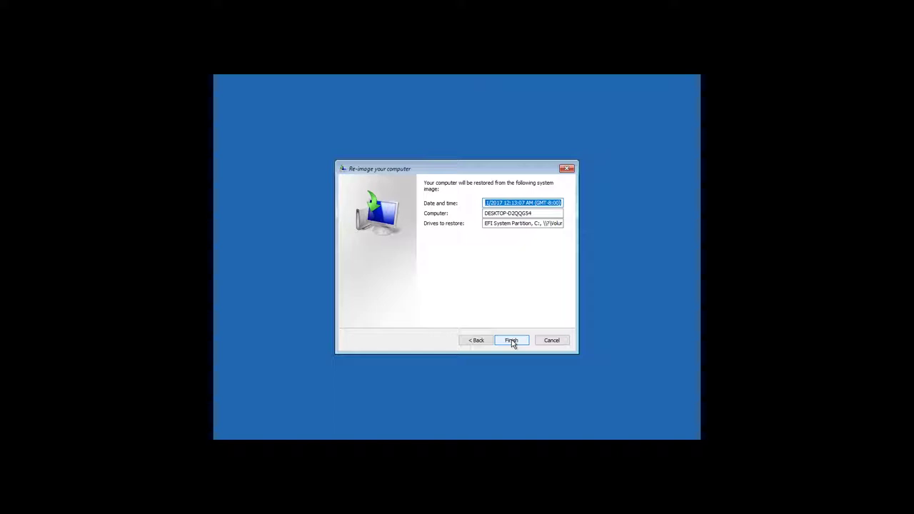
click(511, 341)
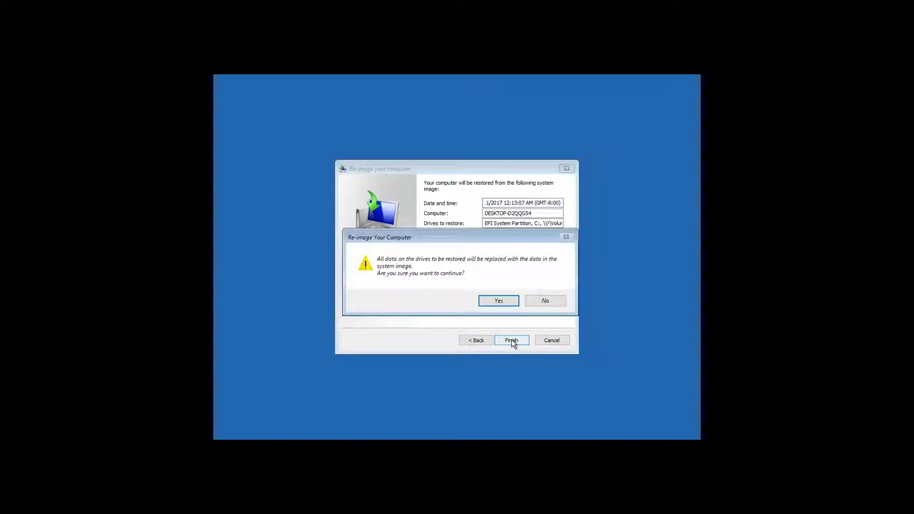
click(497, 300)
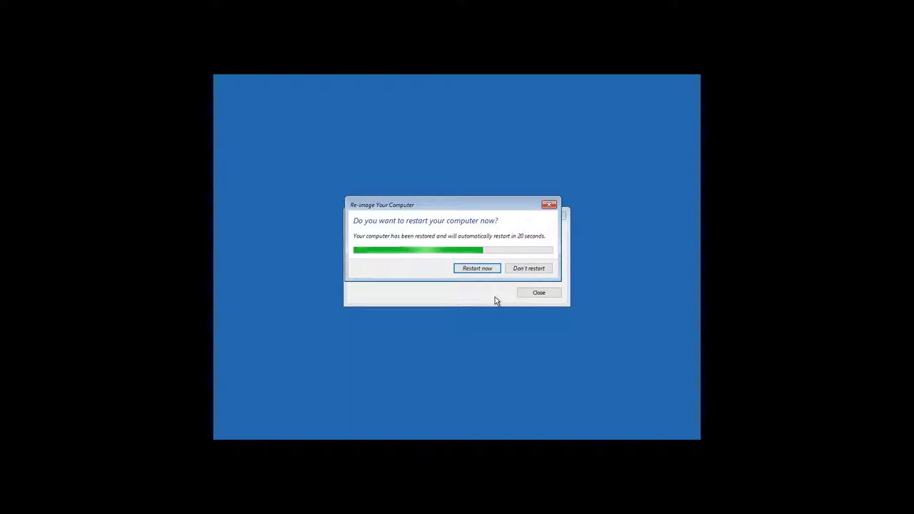
- Restart the restored computer immediately with Restart now
click(479, 270)
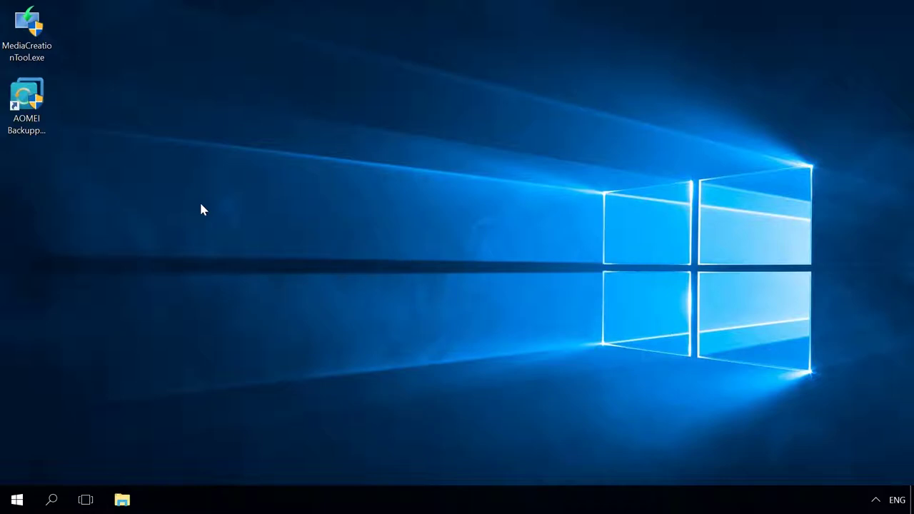
double_click(15, 102)
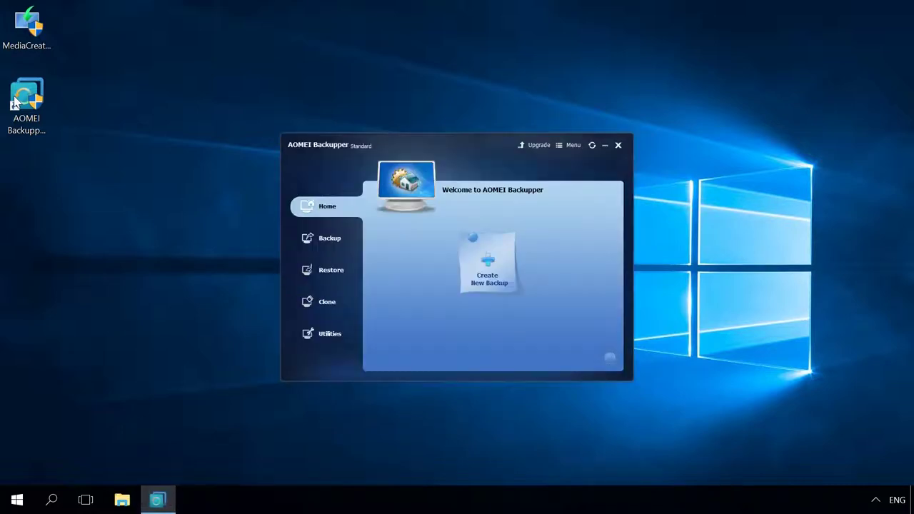
click(318, 240)
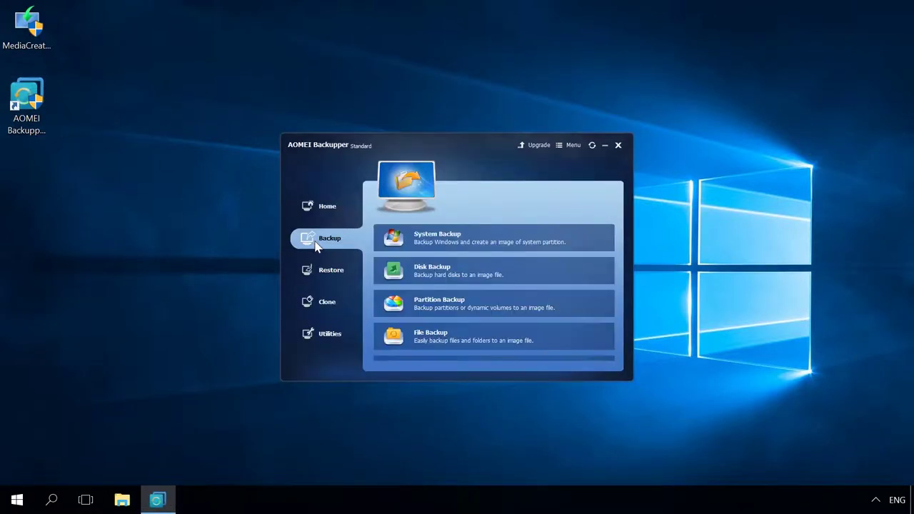
click(473, 240)
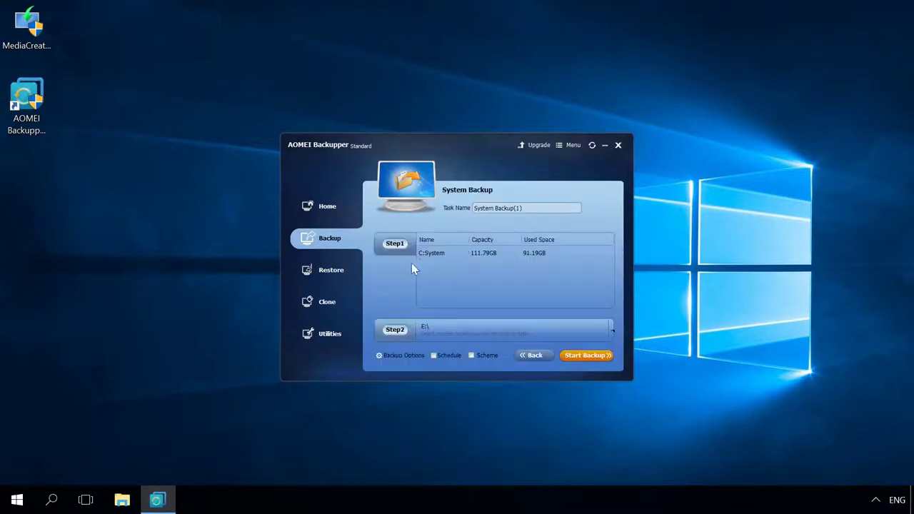
click(326, 302)
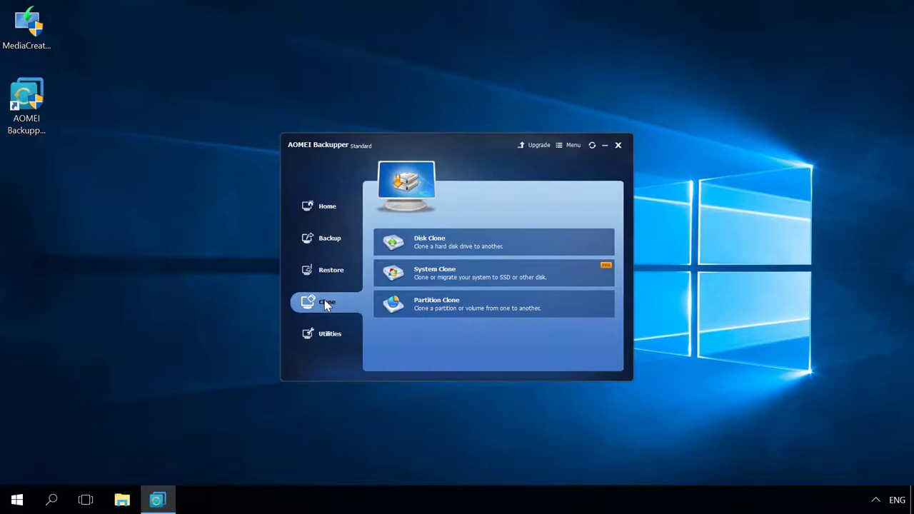
click(618, 147)
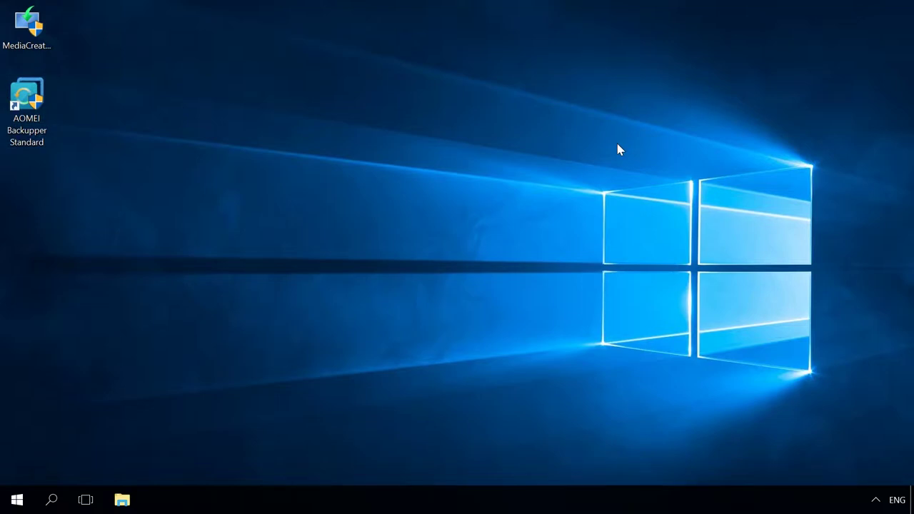